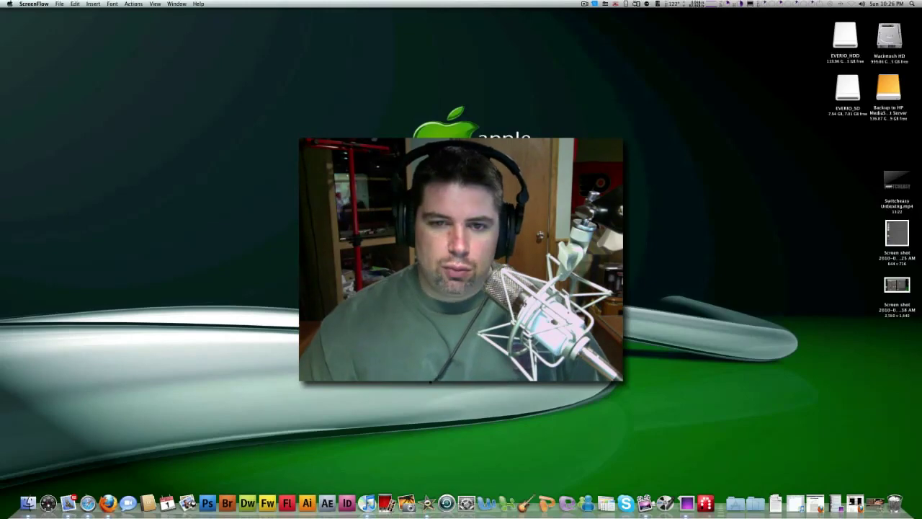
- Launch iMovie and enlarge its window to fill the screen
click(426, 501)
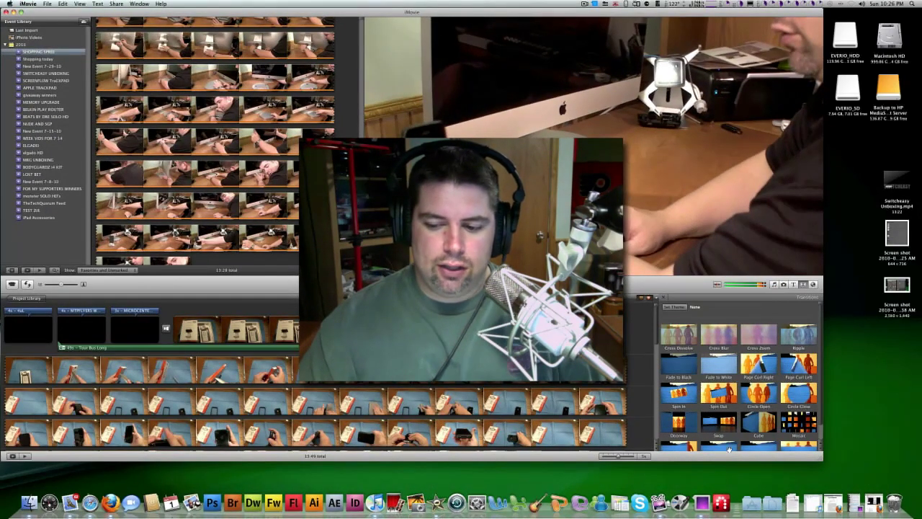
drag(823, 461, 874, 485)
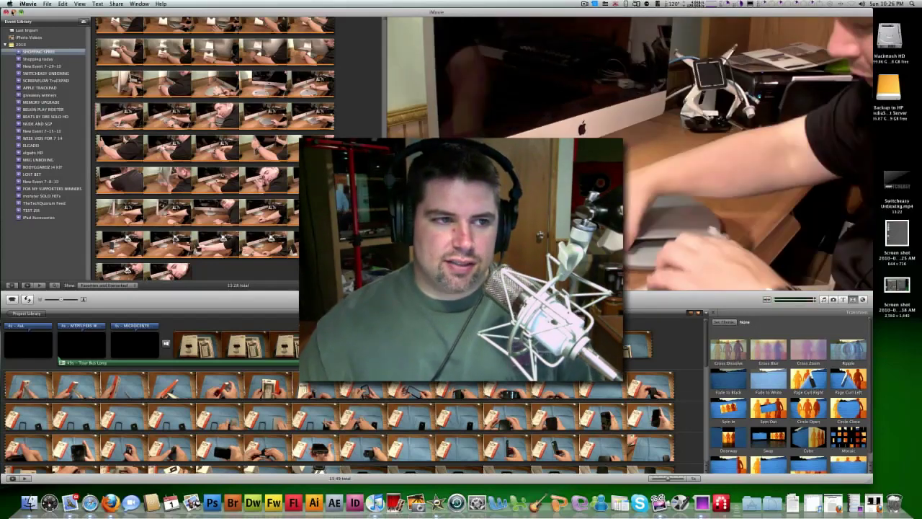
click(20, 12)
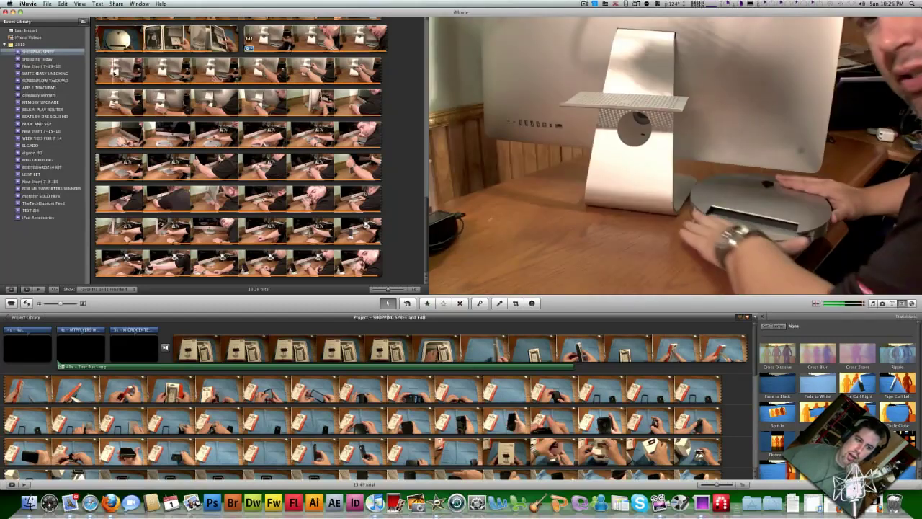
- Check the current project's properties and cancel without changes
click(29, 4)
mouse_move(46, 5)
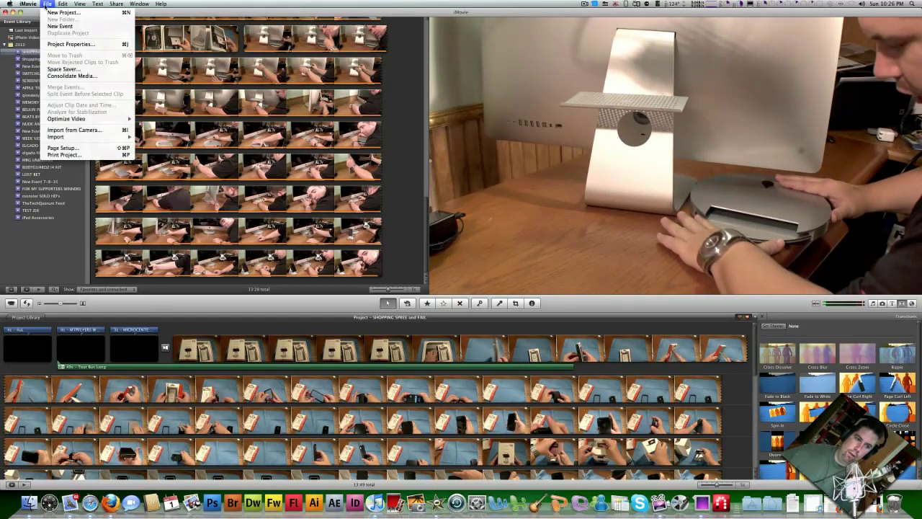
click(60, 44)
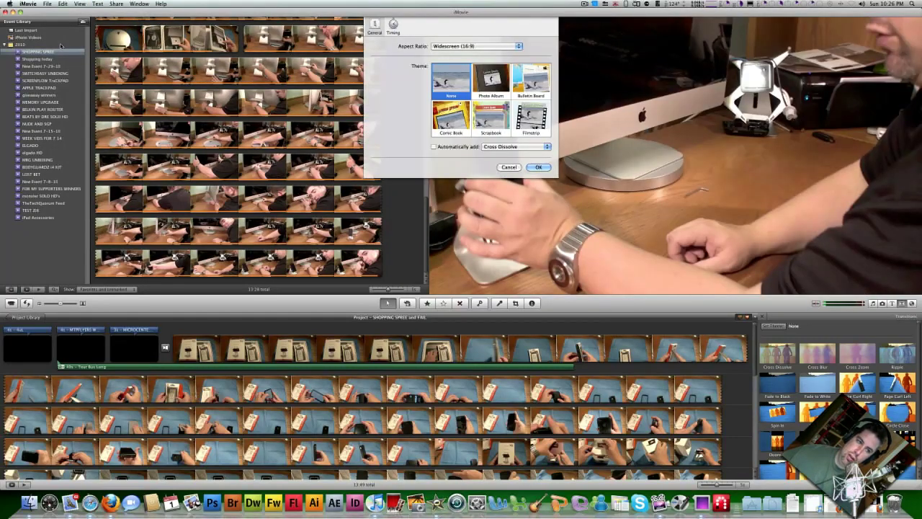
click(516, 167)
- Open iMovie Preferences and view the Browser and Video settings
click(34, 5)
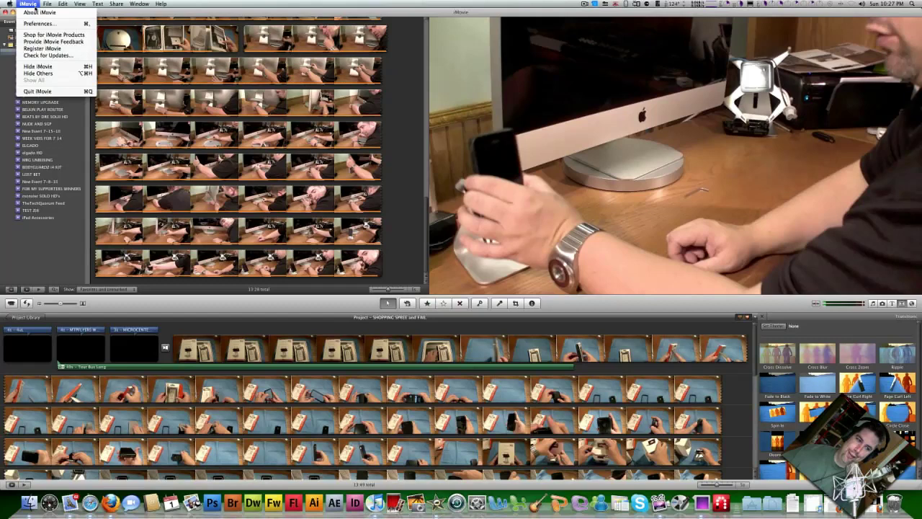
click(36, 23)
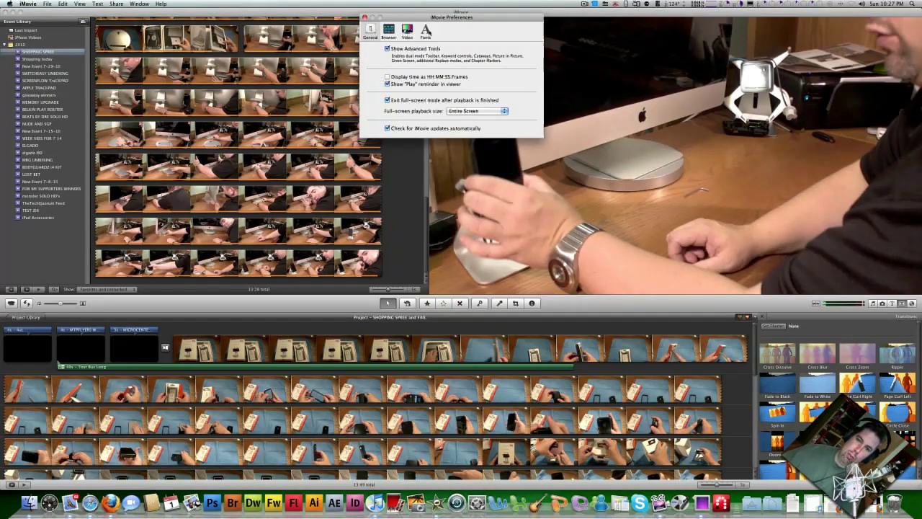
click(389, 30)
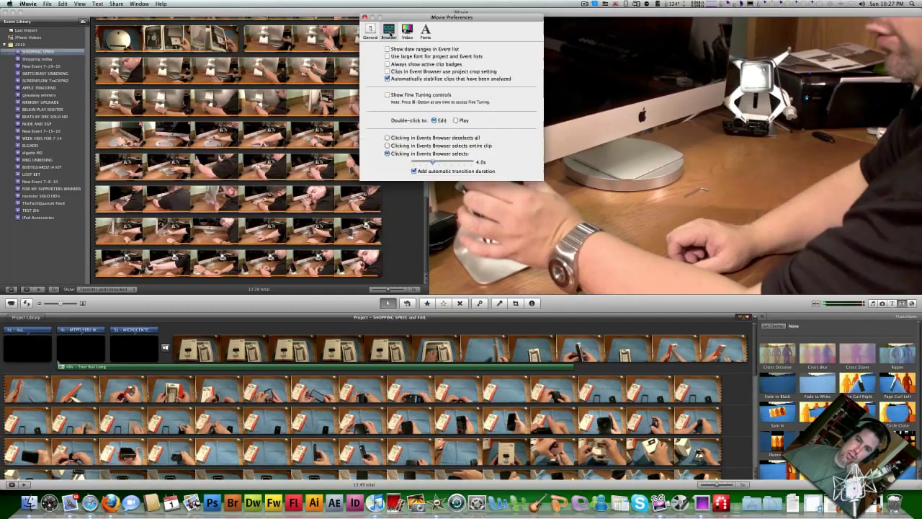
click(408, 31)
- Show the Fonts preferences and browse the replacement fonts for Helvetica Neue, then dismiss the list unchanged
click(425, 31)
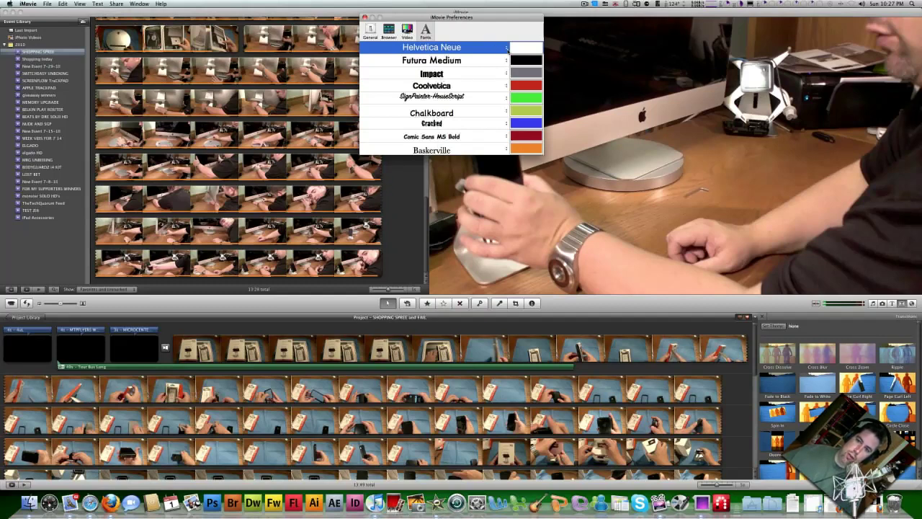
click(508, 49)
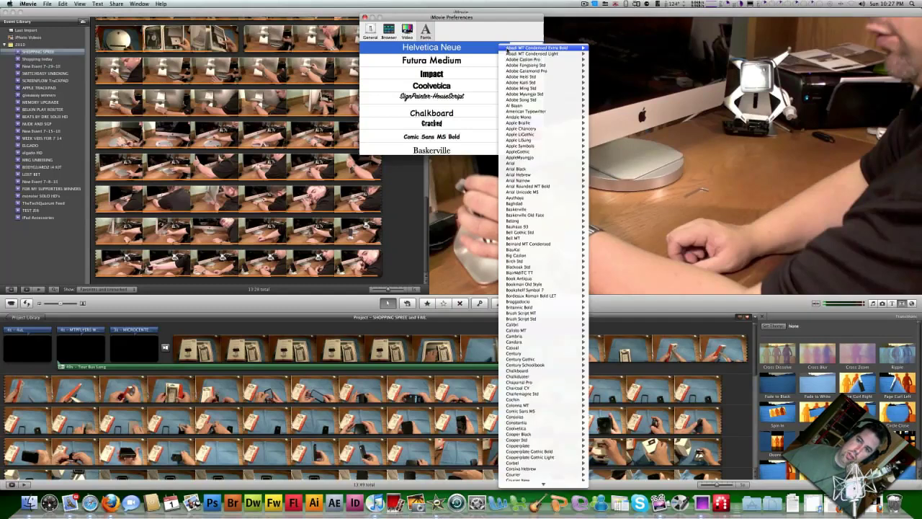
scroll(534, 130, down, 10)
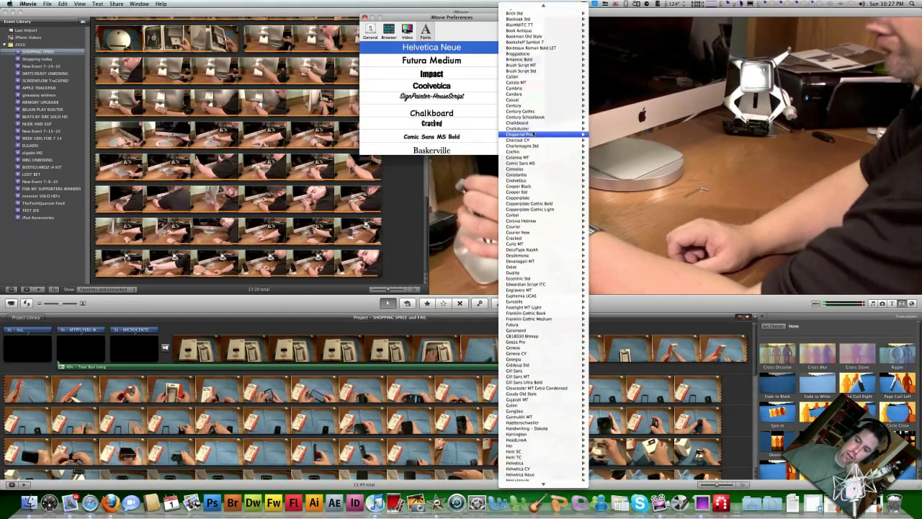
mouse_move(535, 134)
scroll(535, 134, down, 15)
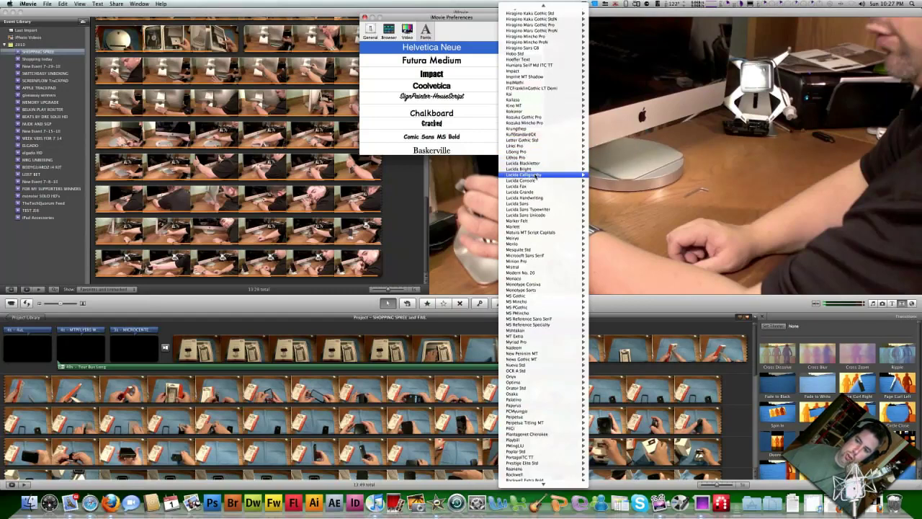
mouse_move(536, 189)
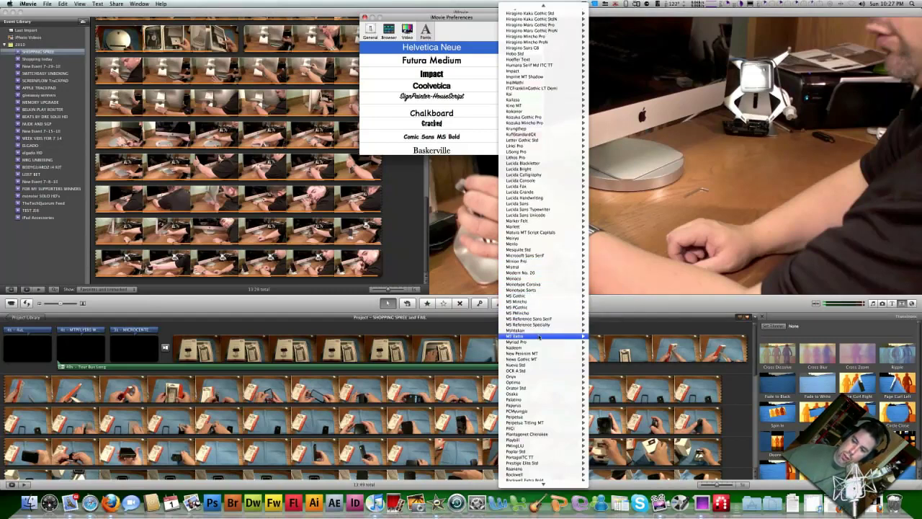
mouse_move(539, 330)
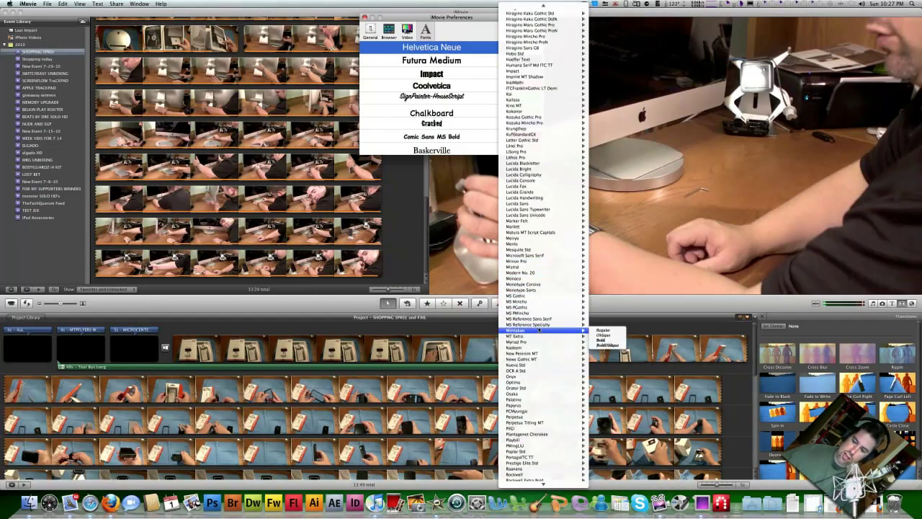
mouse_move(539, 365)
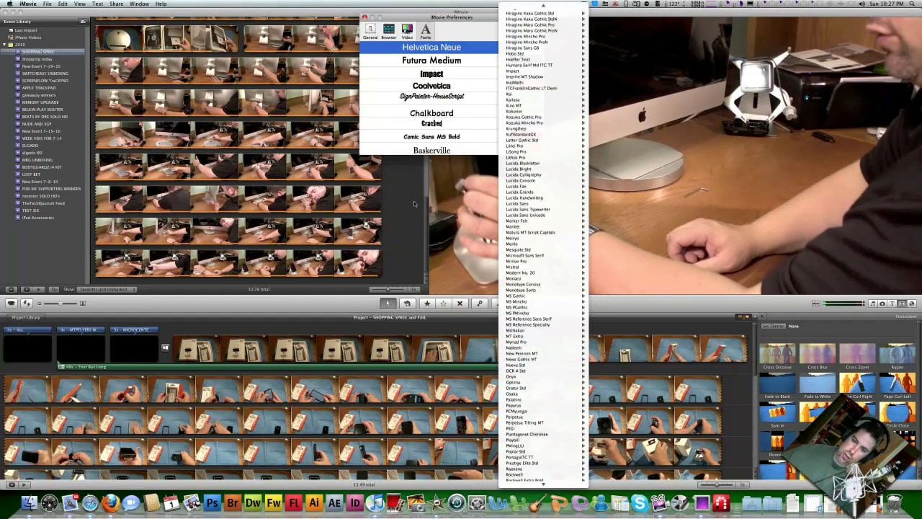
click(390, 129)
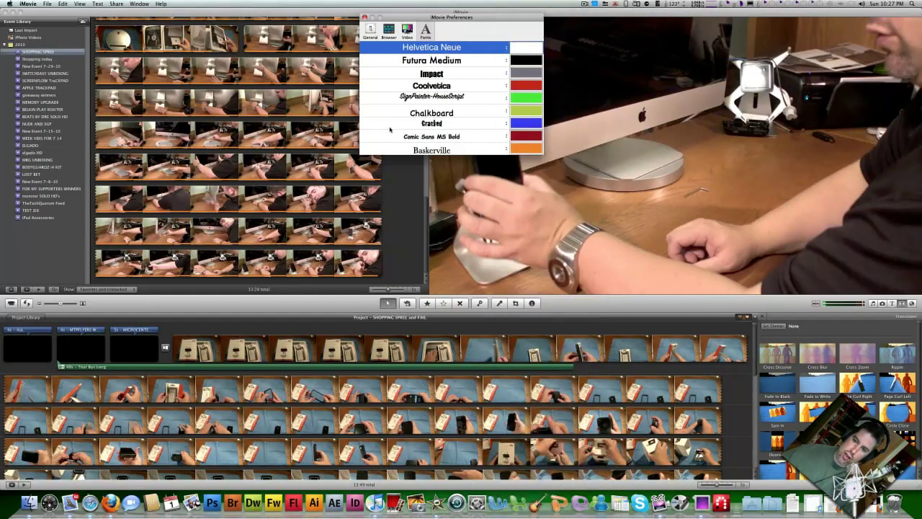
- Change Baskerville's title colour from salmon to a saturated, slightly darkened orange
click(528, 149)
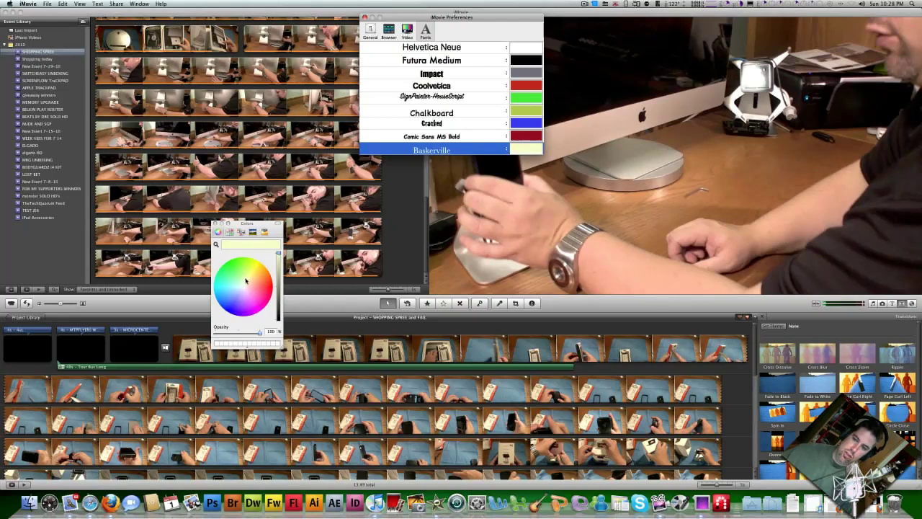
drag(244, 288, 261, 282)
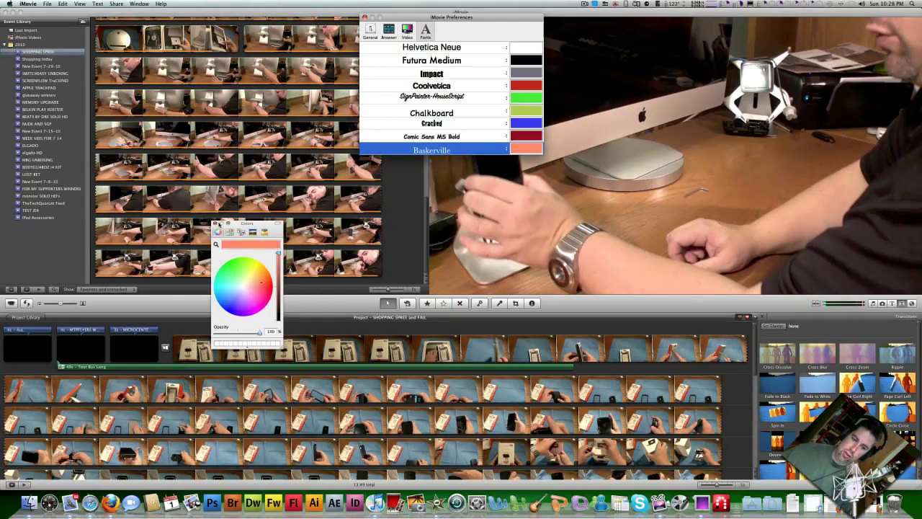
click(215, 223)
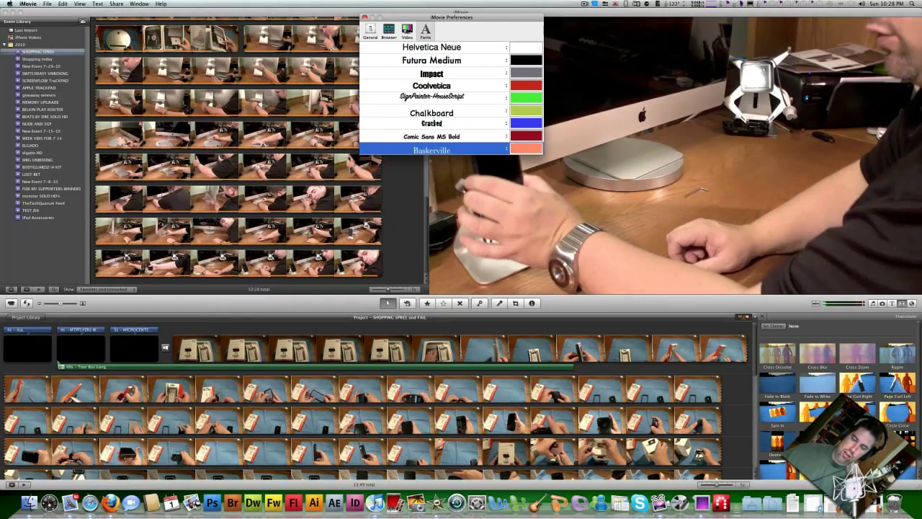
click(526, 149)
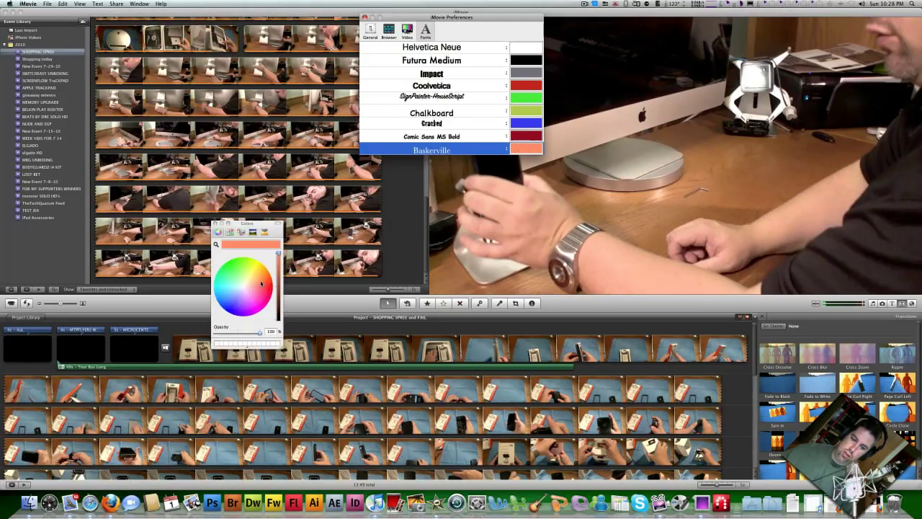
drag(263, 284, 268, 281)
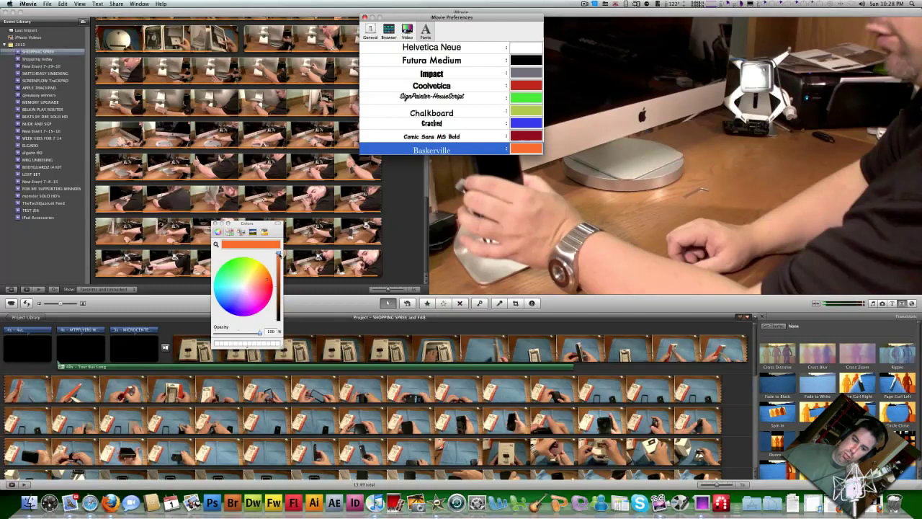
drag(279, 253, 279, 258)
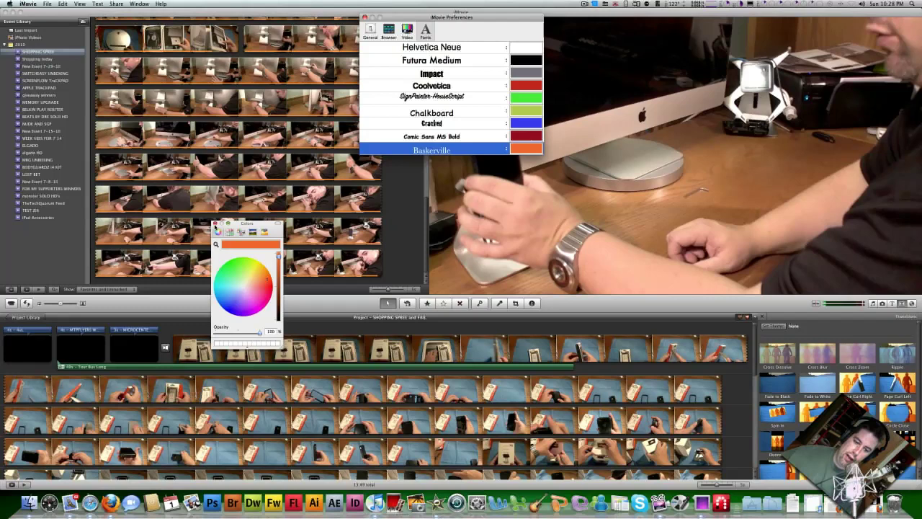
click(215, 224)
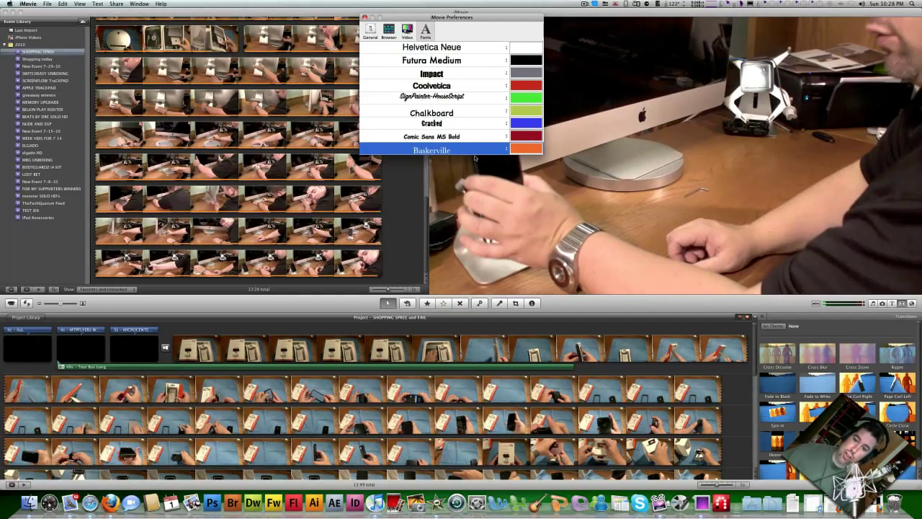
- Select the Chalkboard font entry and inspect its colour without changing it
click(459, 114)
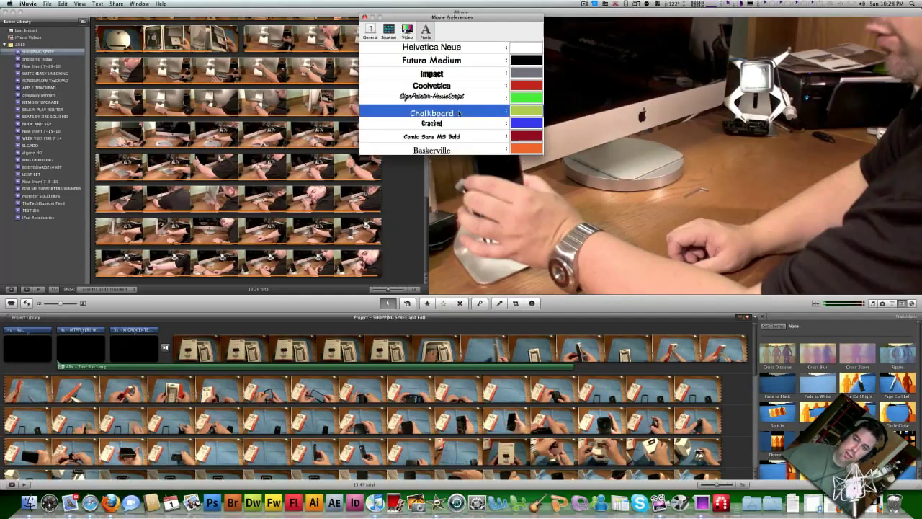
click(511, 111)
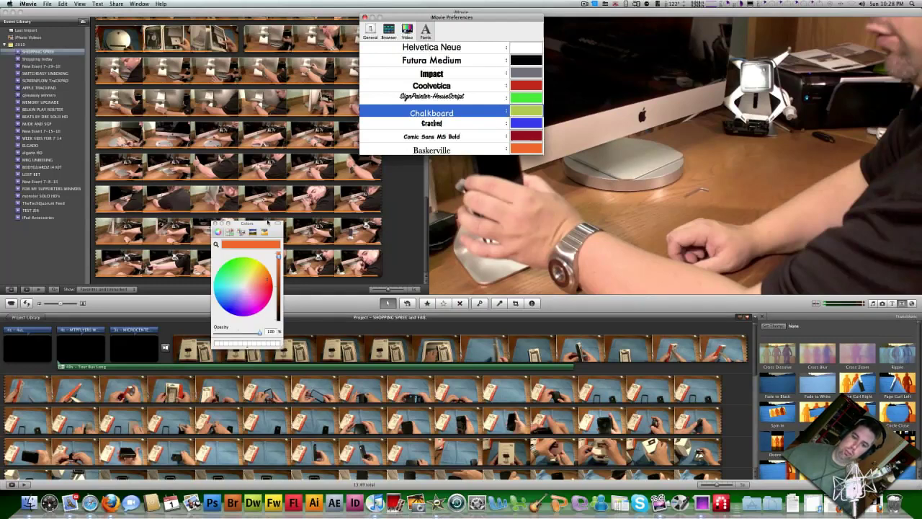
click(215, 224)
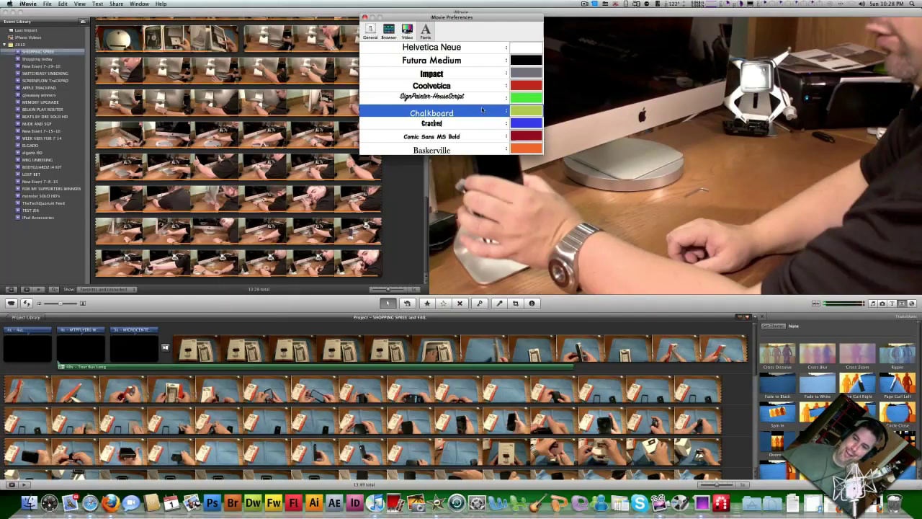
- Browse the full list of installed fonts available for the Chalkboard title
click(508, 113)
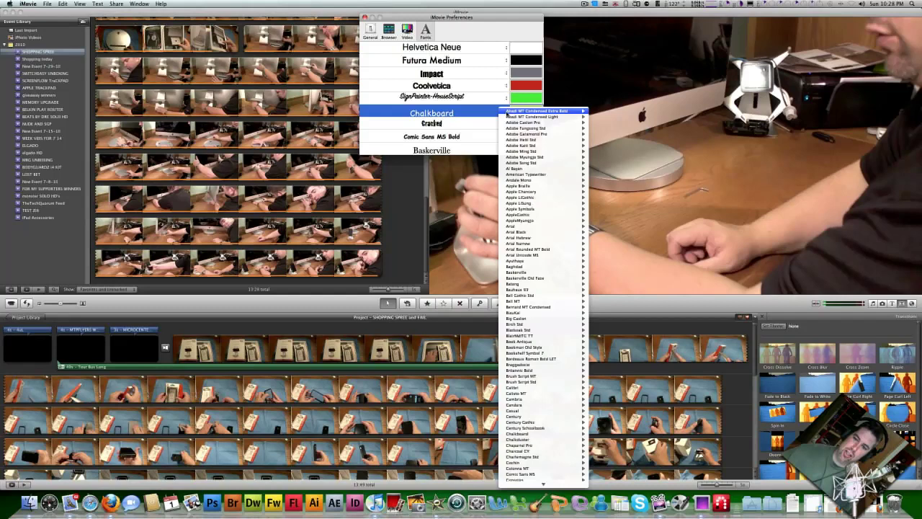
mouse_move(518, 215)
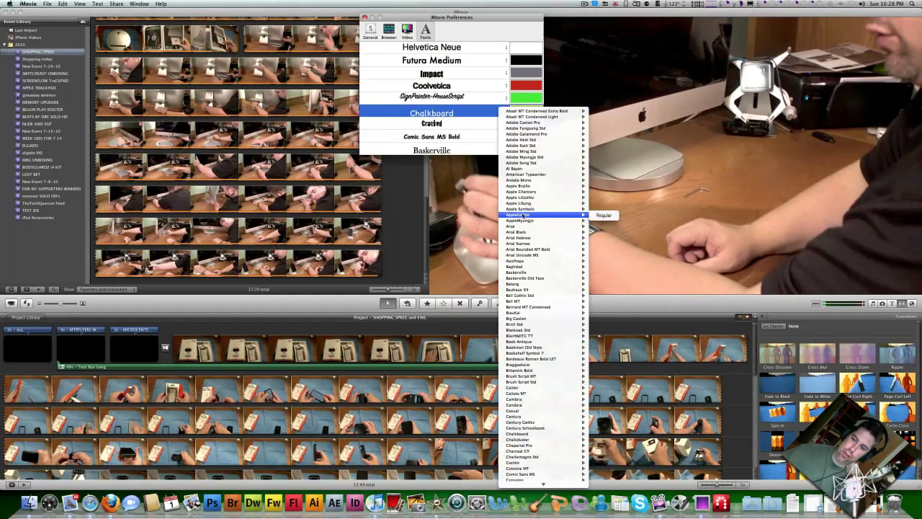
mouse_move(521, 273)
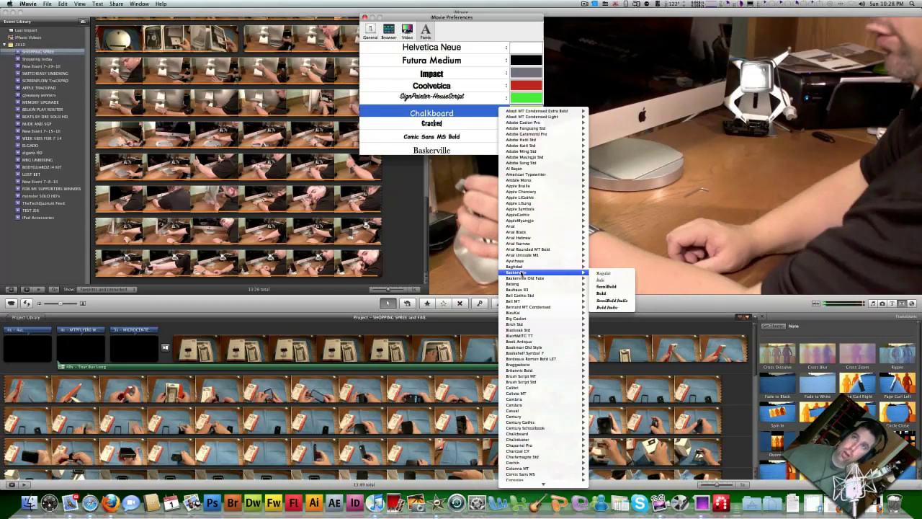
mouse_move(528, 310)
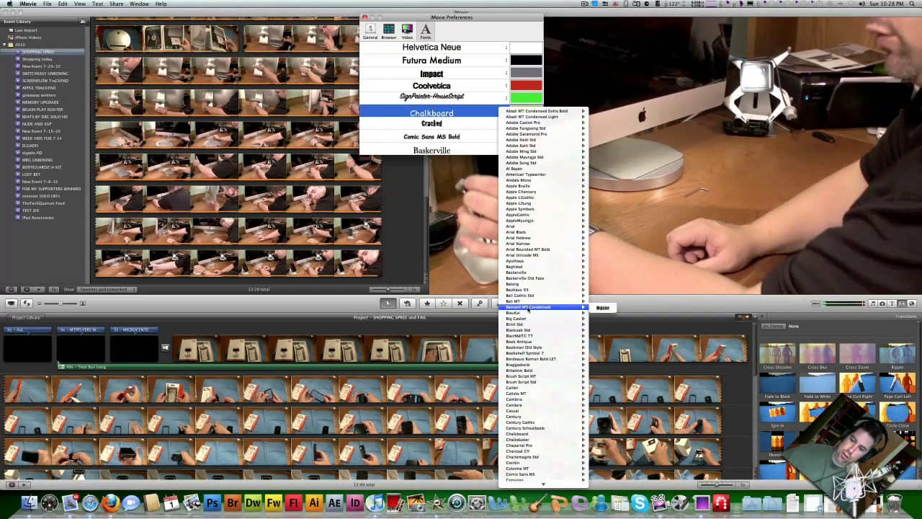
mouse_move(530, 335)
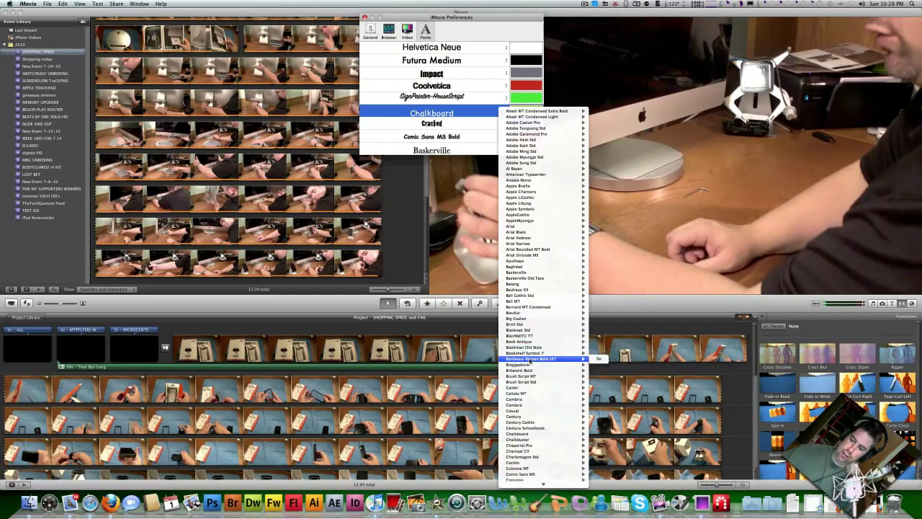
mouse_move(531, 377)
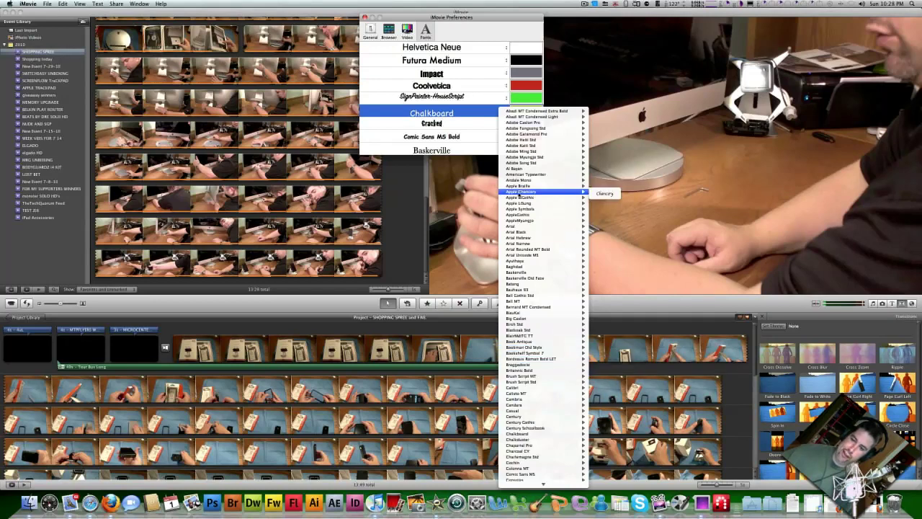
scroll(519, 296, down, 1)
scroll(519, 297, down, 20)
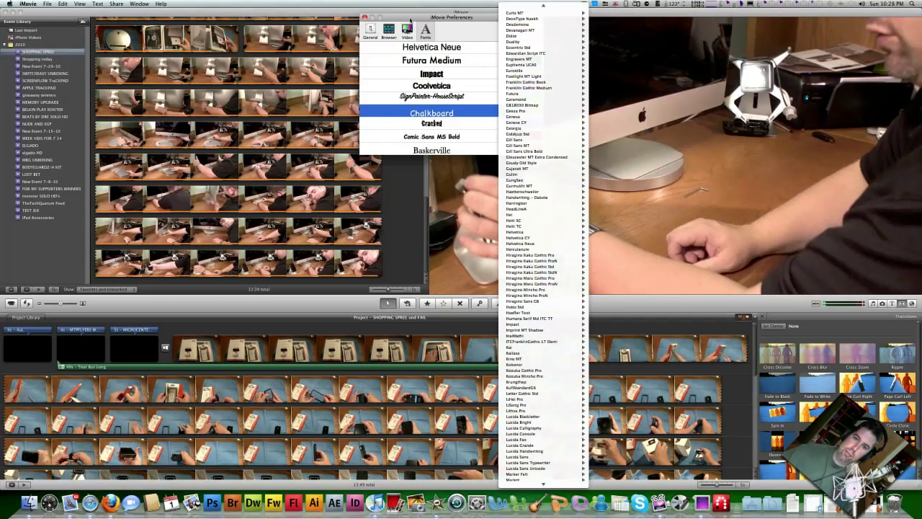
- Dismiss the font list, review the Video, Browser and General preferences, then close Preferences
click(27, 4)
click(31, 24)
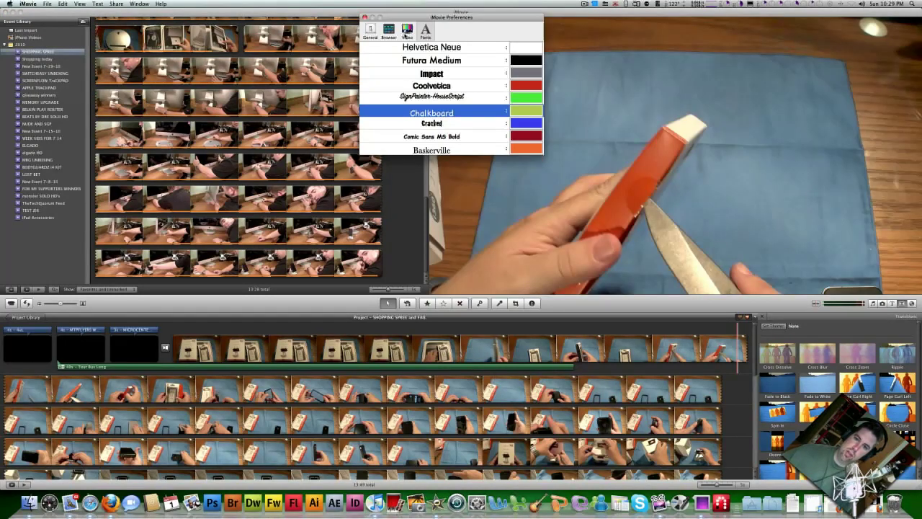
click(406, 31)
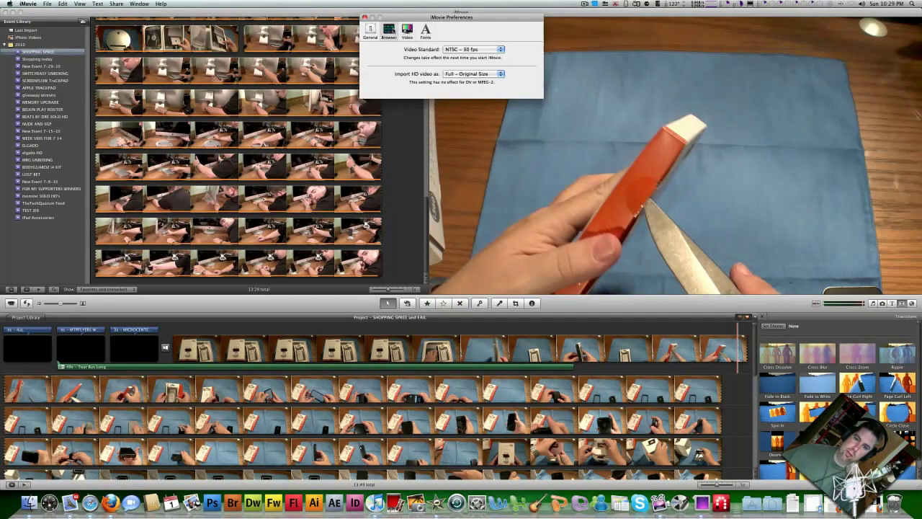
click(390, 31)
click(371, 31)
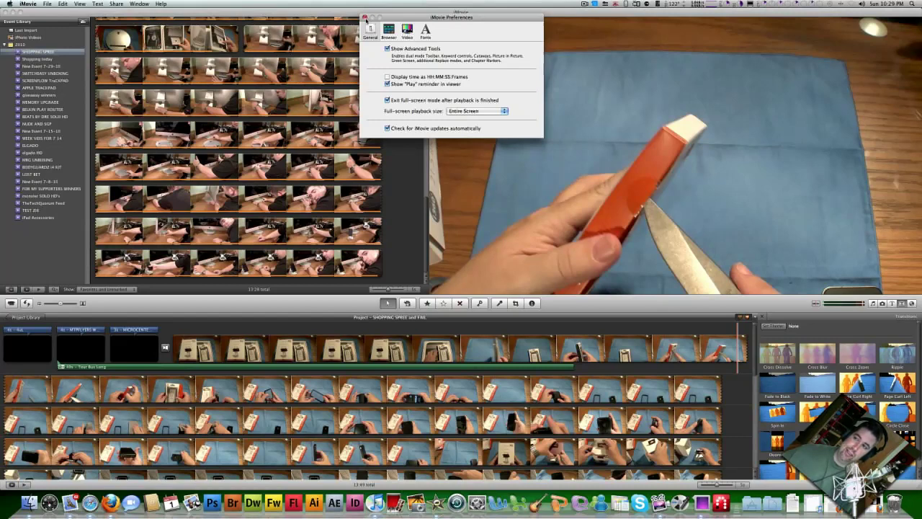
click(365, 17)
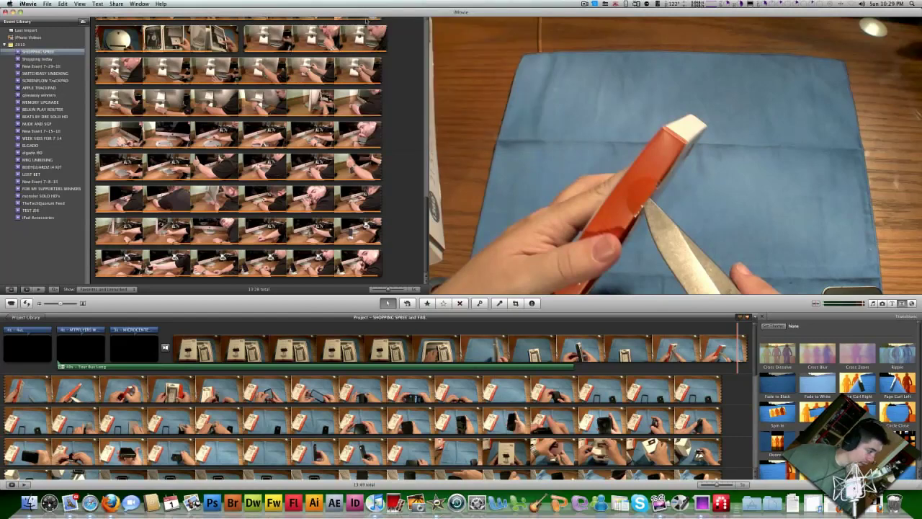